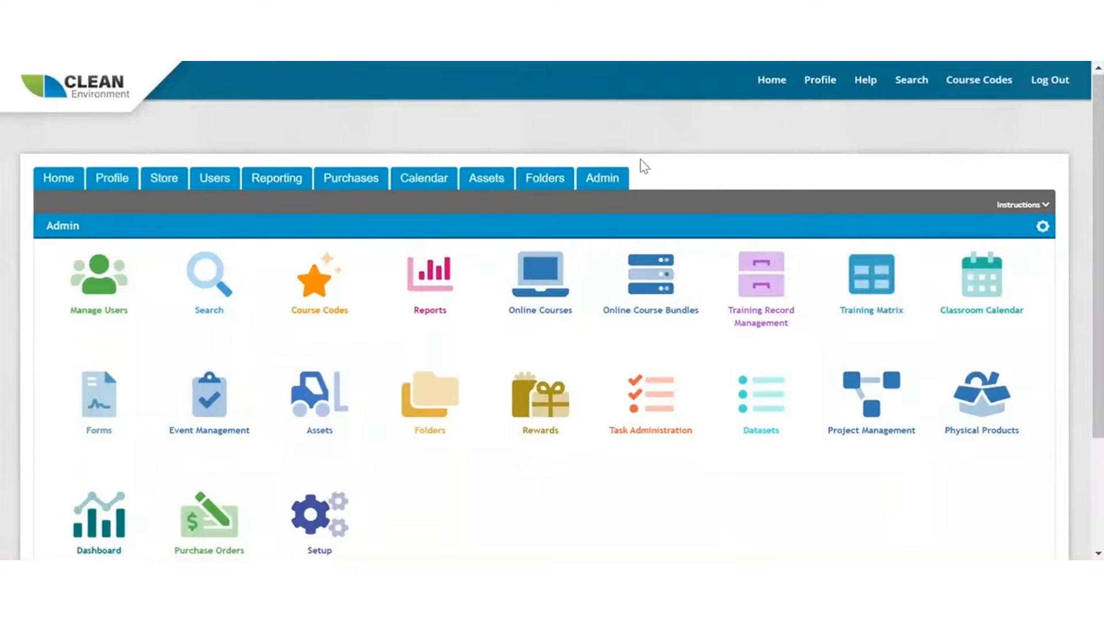
# - Open the equipment assets and review the available company location, status and type filter options
pyautogui.click(314, 400)
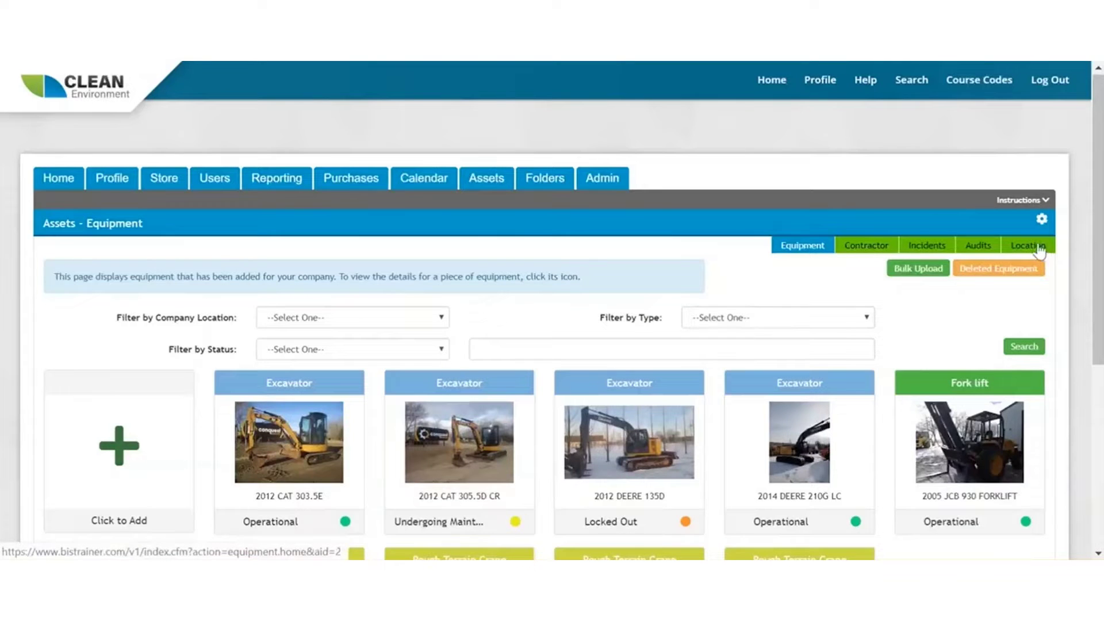
pyautogui.scroll(-2, 1097, 287)
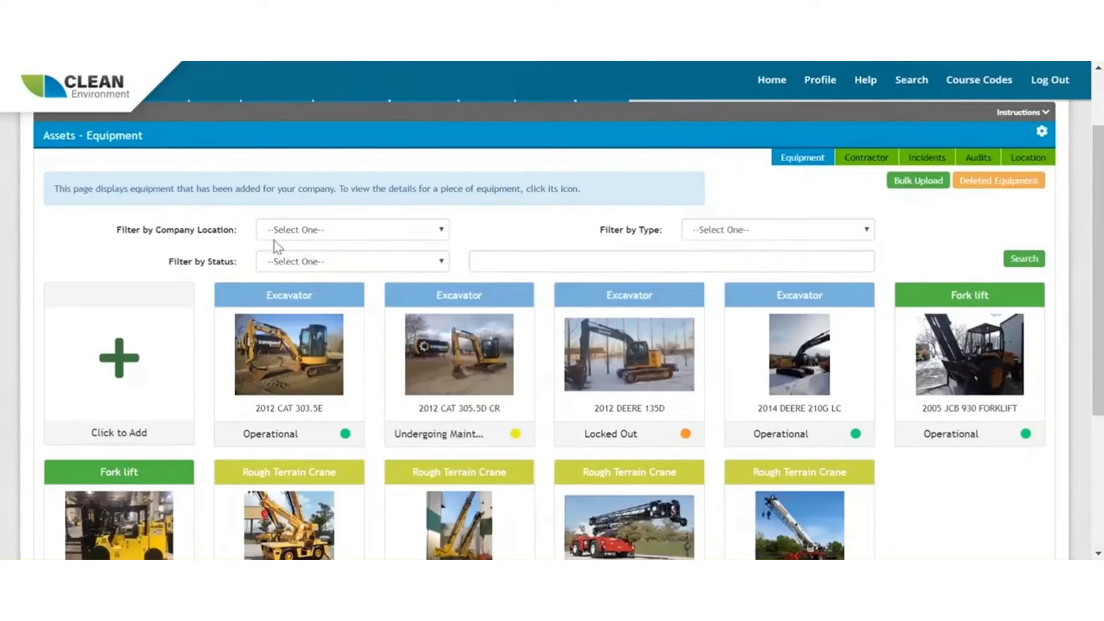
pyautogui.click(392, 349)
pyautogui.click(428, 230)
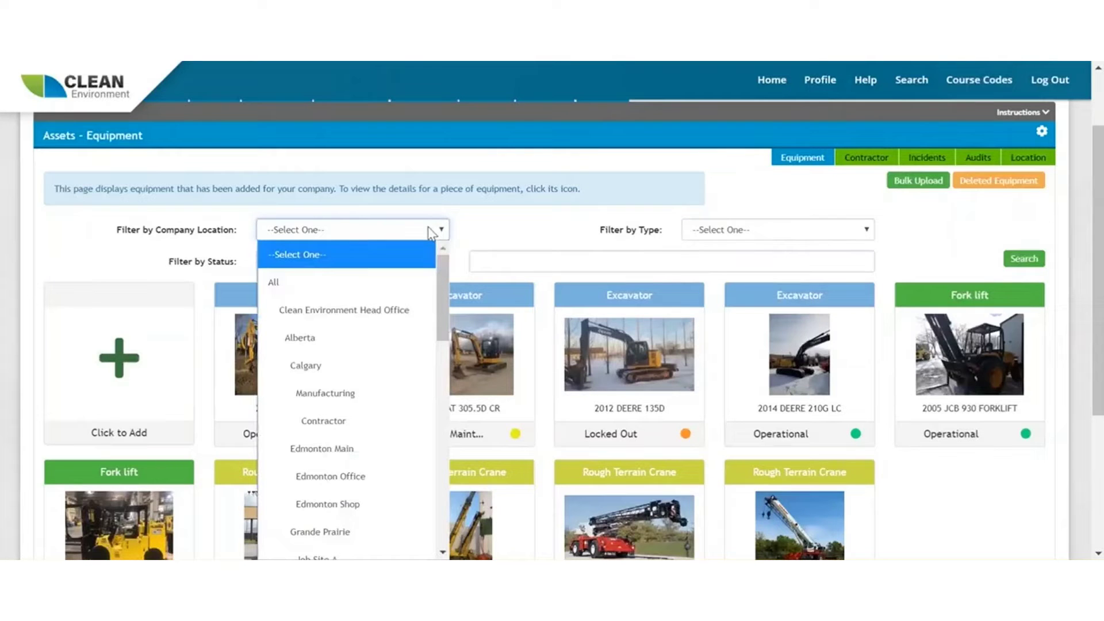
pyautogui.click(129, 248)
pyautogui.click(361, 262)
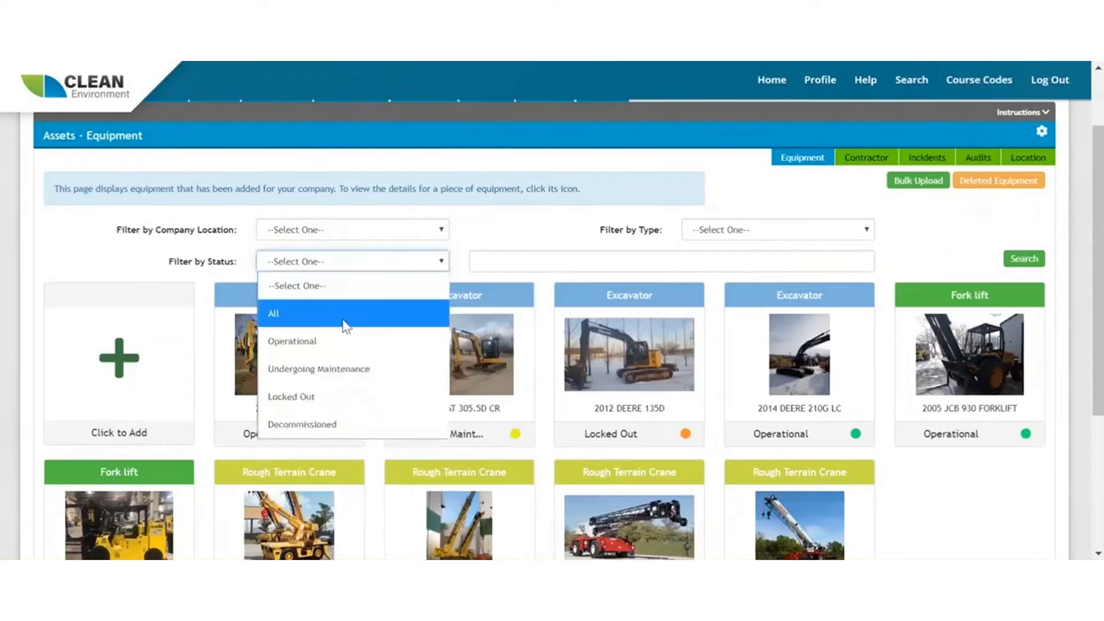
pyautogui.click(521, 235)
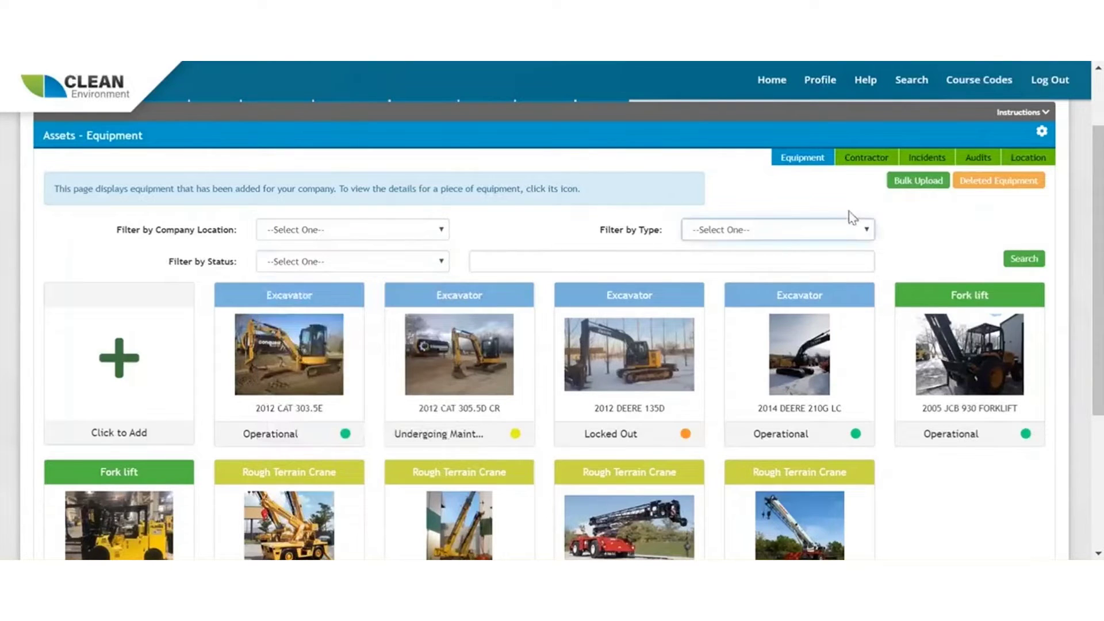
pyautogui.click(837, 228)
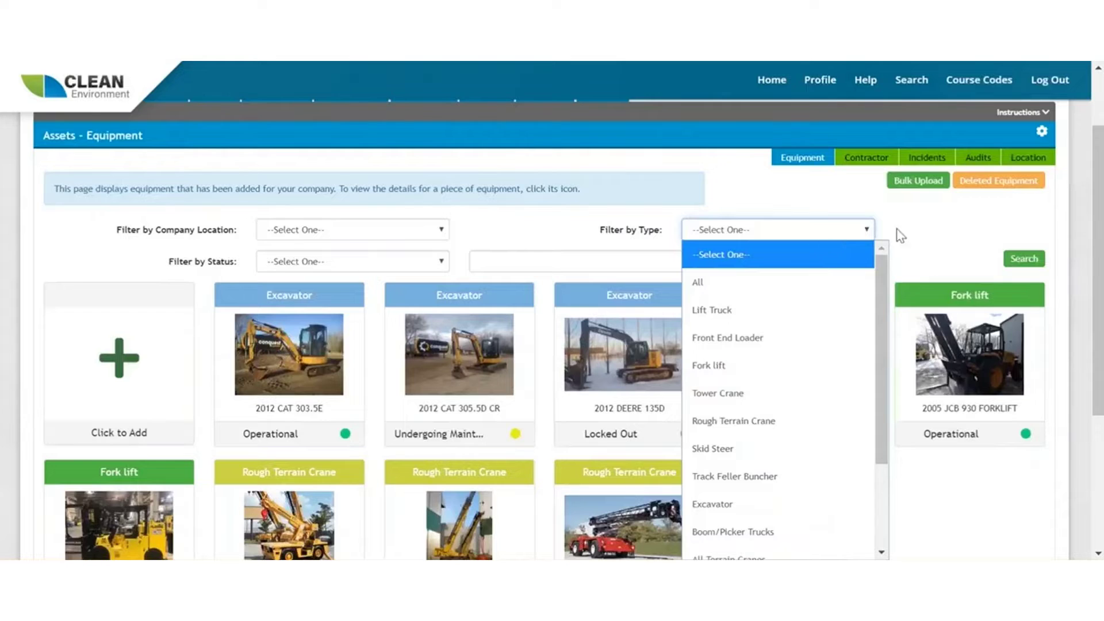
pyautogui.click(952, 238)
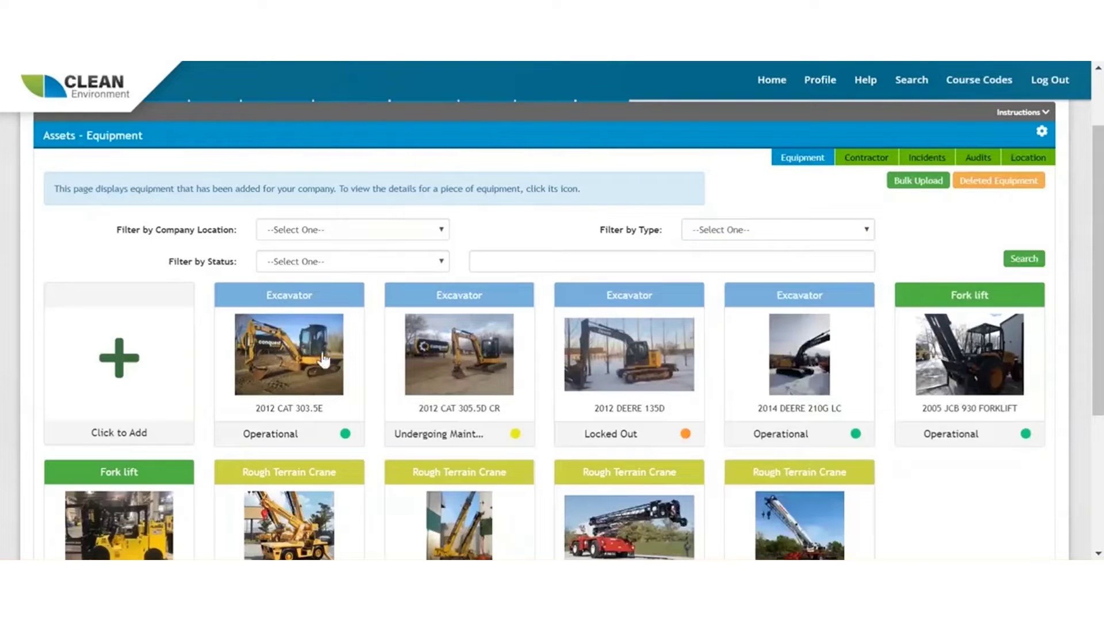
# - Open the details of the 2012 CAT 303.5E excavator and view its available status options
pyautogui.click(292, 355)
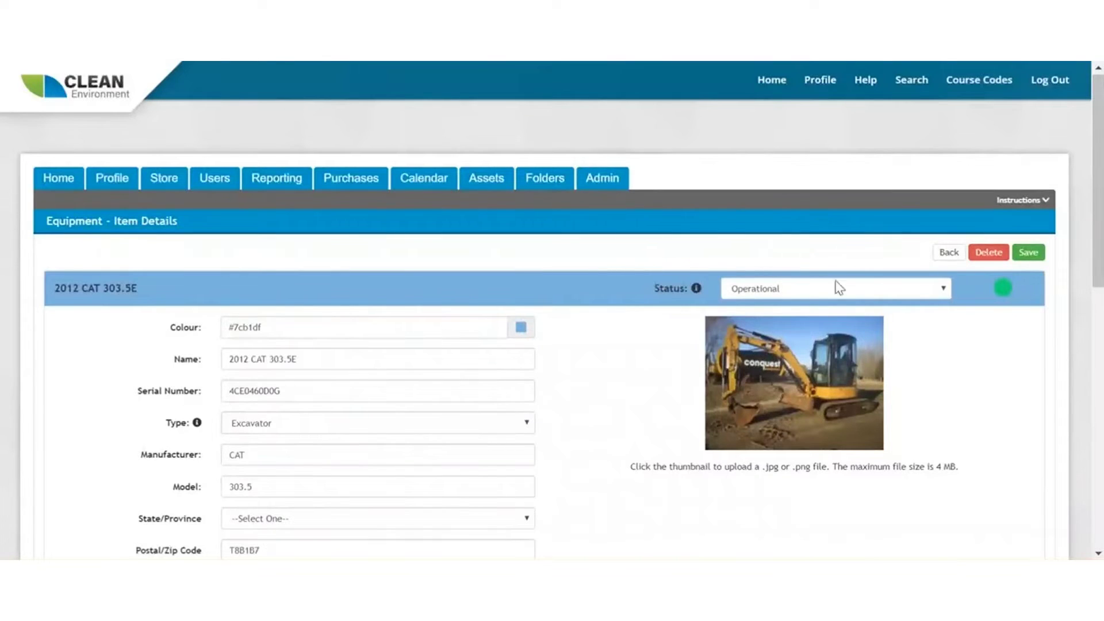
pyautogui.click(916, 297)
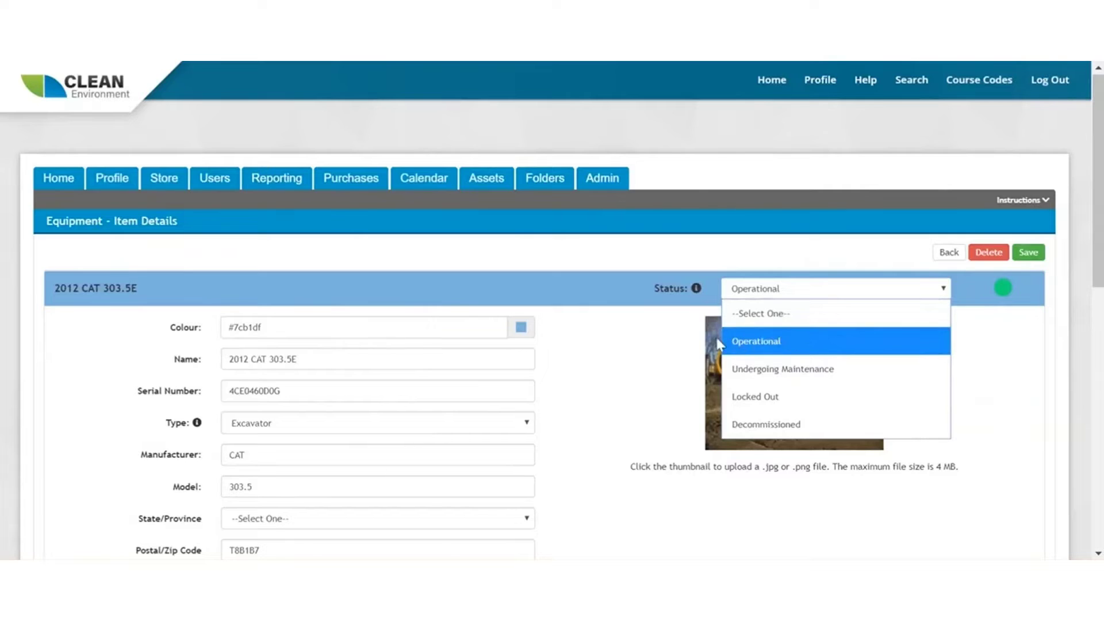
pyautogui.click(629, 337)
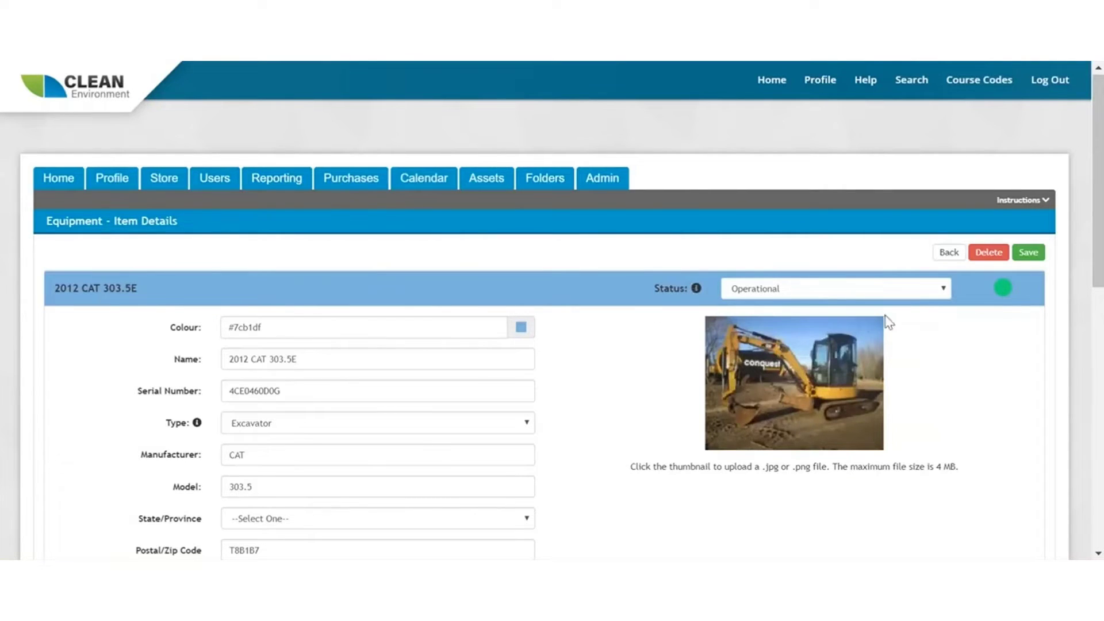
# - Expand the excavator's Qualified Personnel and Scheduled Forms sections to review its assigned people and inspection schedule
pyautogui.scroll(-3, 1010, 288)
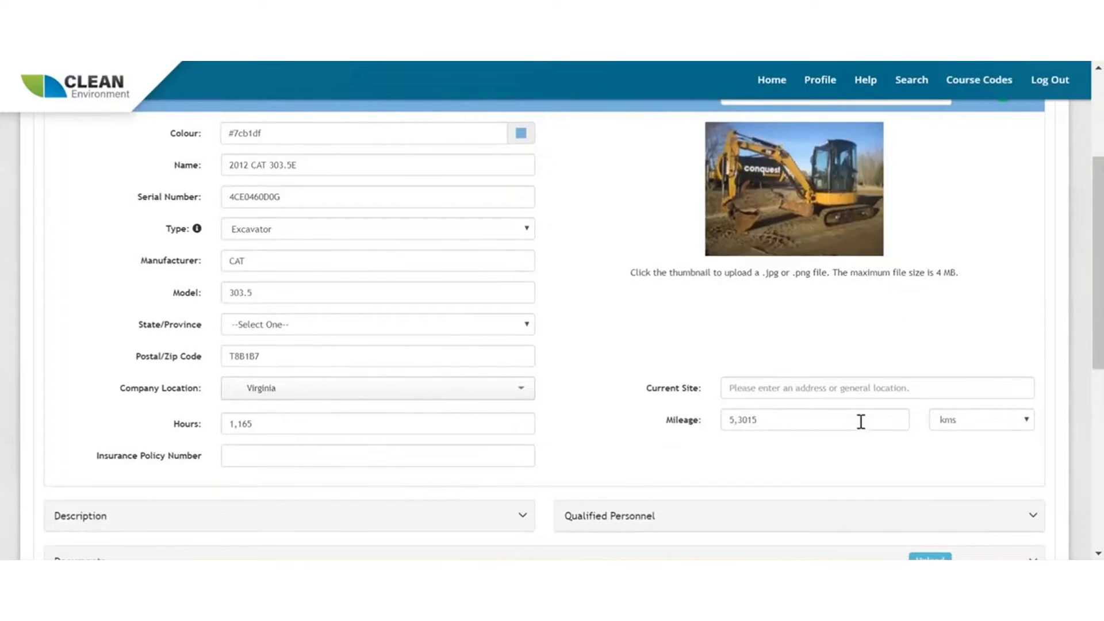
pyautogui.scroll(-1, 1096, 320)
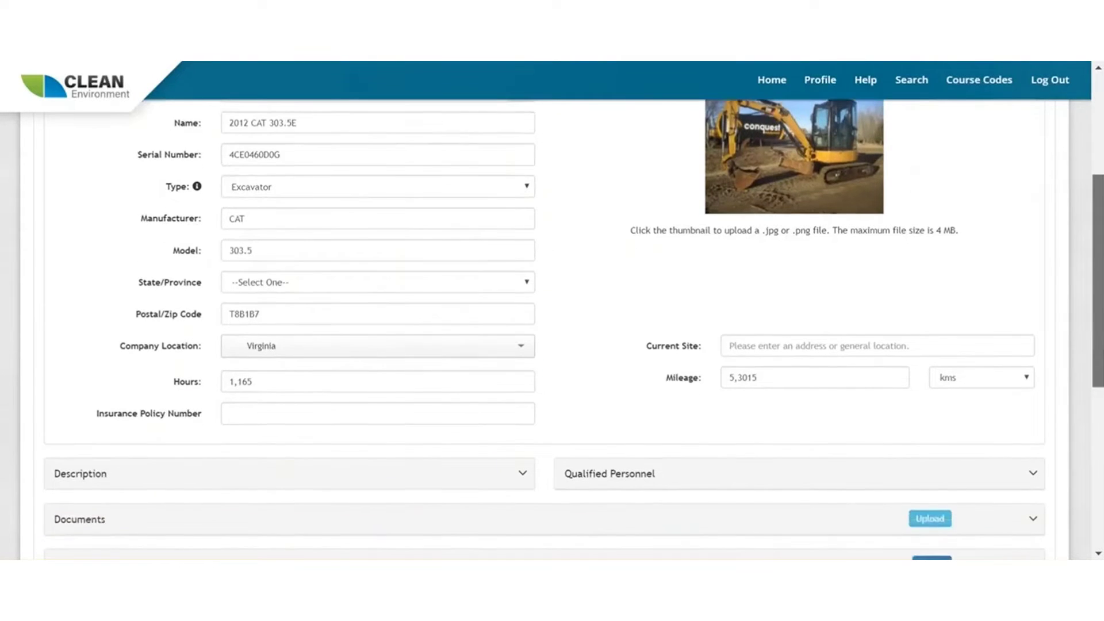
pyautogui.scroll(-6, 1095, 320)
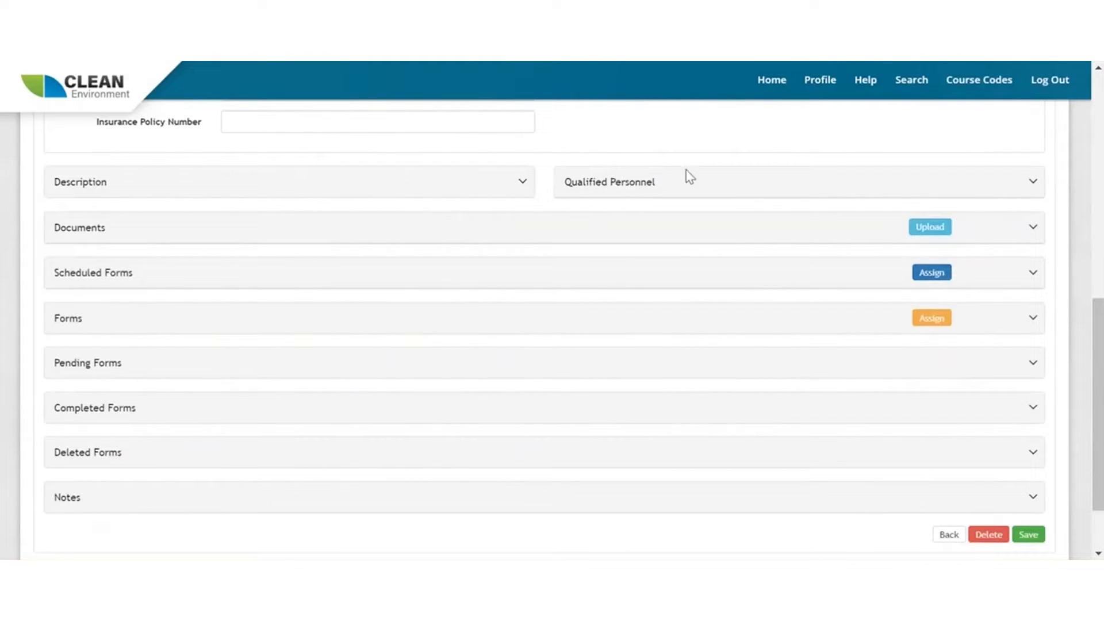
pyautogui.click(1034, 185)
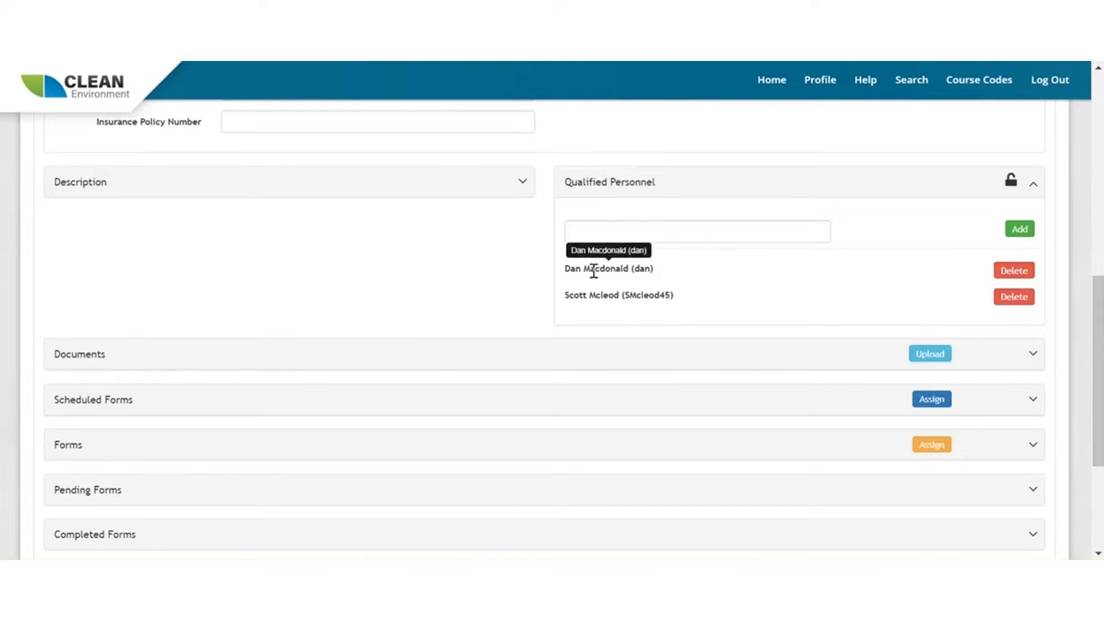
pyautogui.moveTo(1097, 377); pyautogui.dragTo(1096, 418)
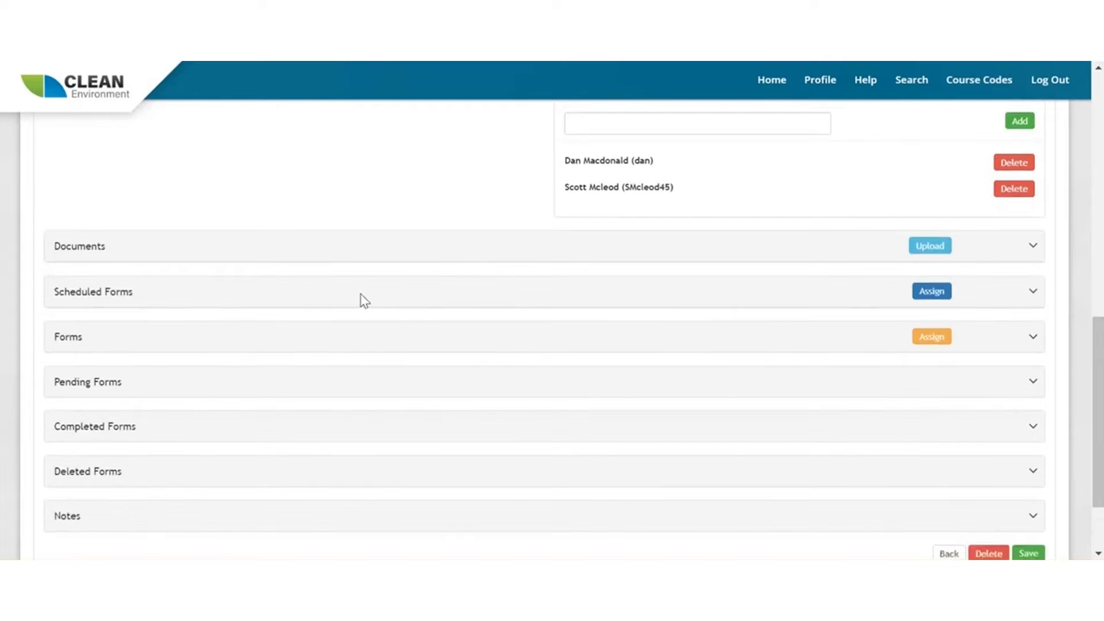
pyautogui.click(1033, 292)
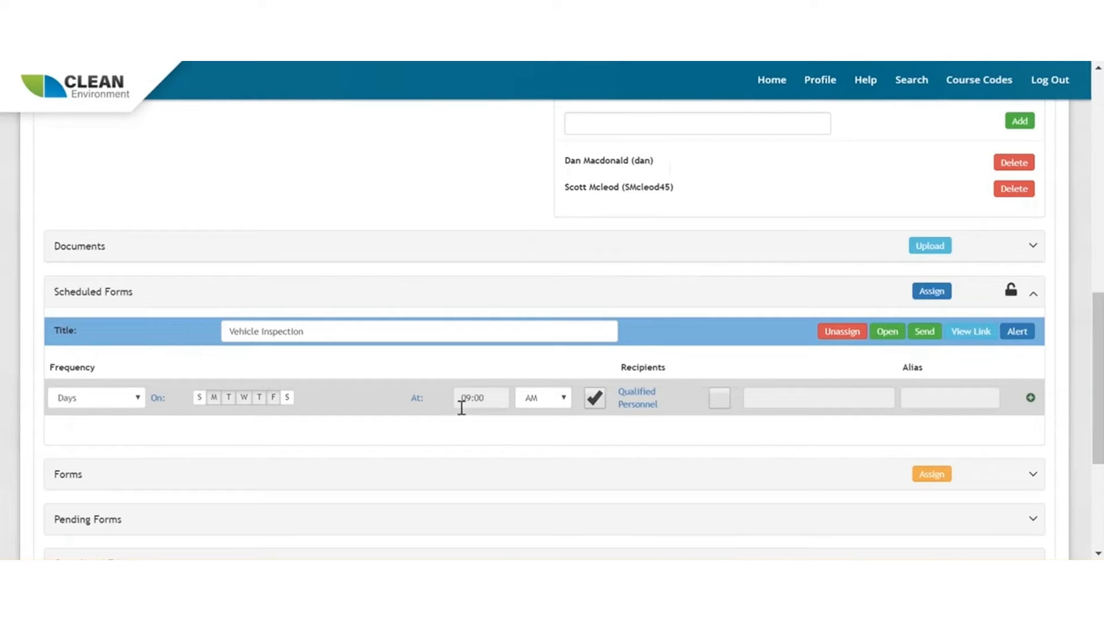
# - Expand the excavator's Completed Forms and Pending Forms sections and review the listed vehicle inspections
pyautogui.scroll(-4, 461, 408)
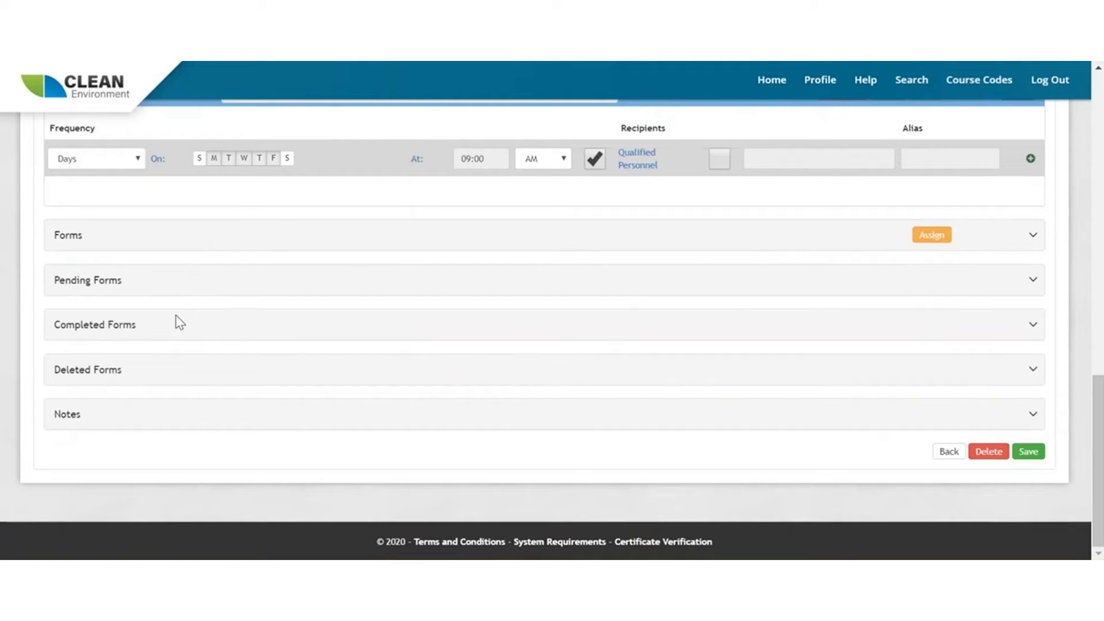
pyautogui.click(1034, 326)
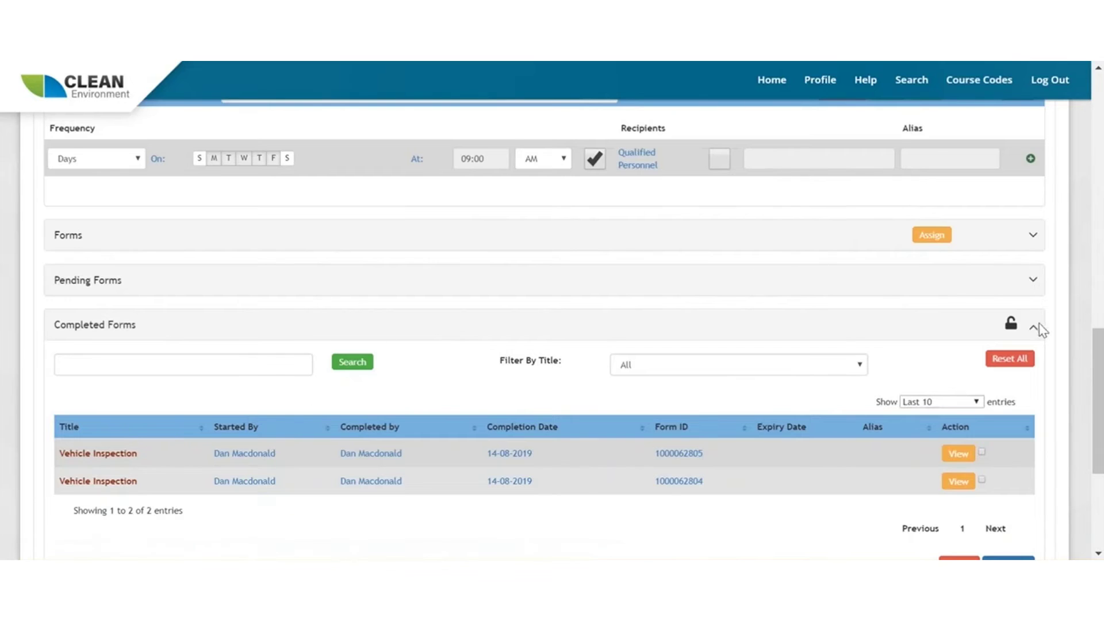
pyautogui.click(1033, 282)
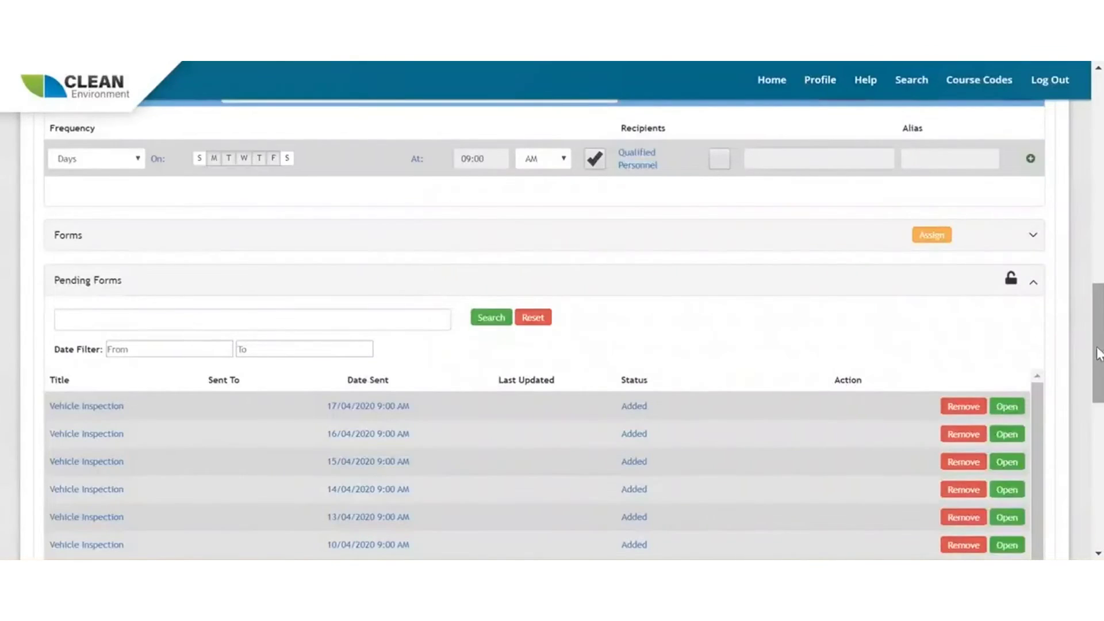
pyautogui.scroll(-3, 1099, 354)
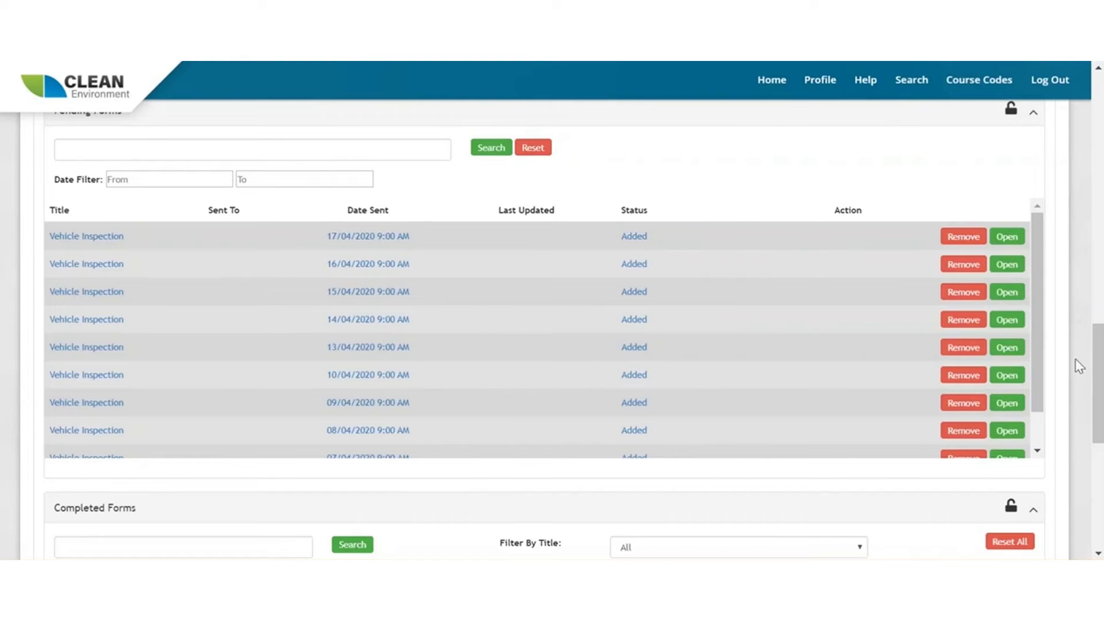
# - Leave the excavator's item details and return to the equipment list
pyautogui.moveTo(1095, 370); pyautogui.dragTo(1079, 252)
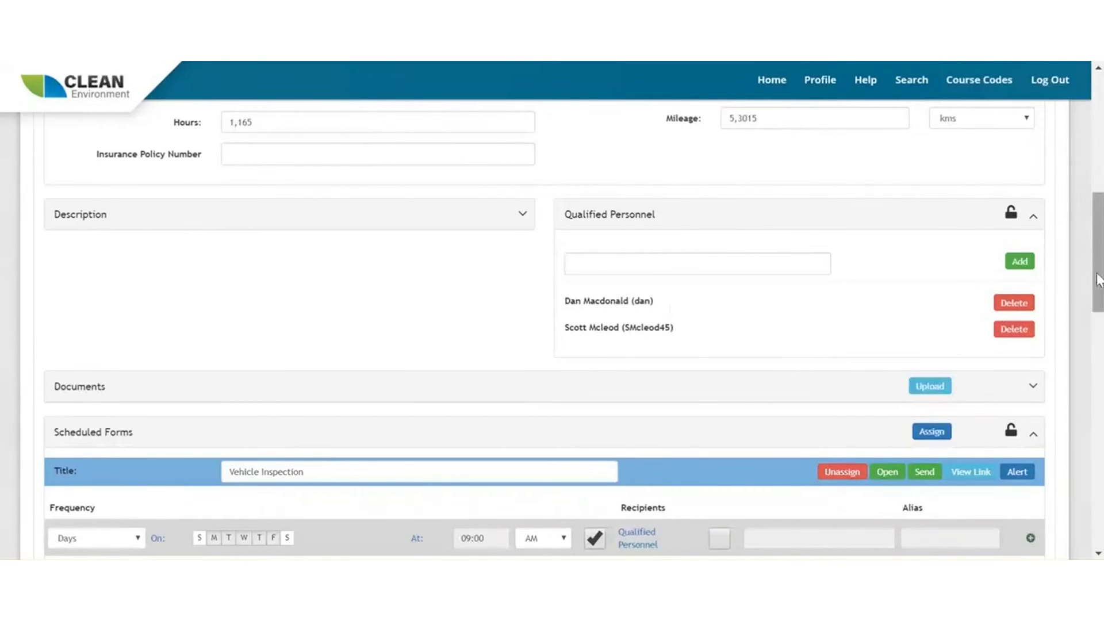
pyautogui.moveTo(1098, 280); pyautogui.dragTo(1098, 160)
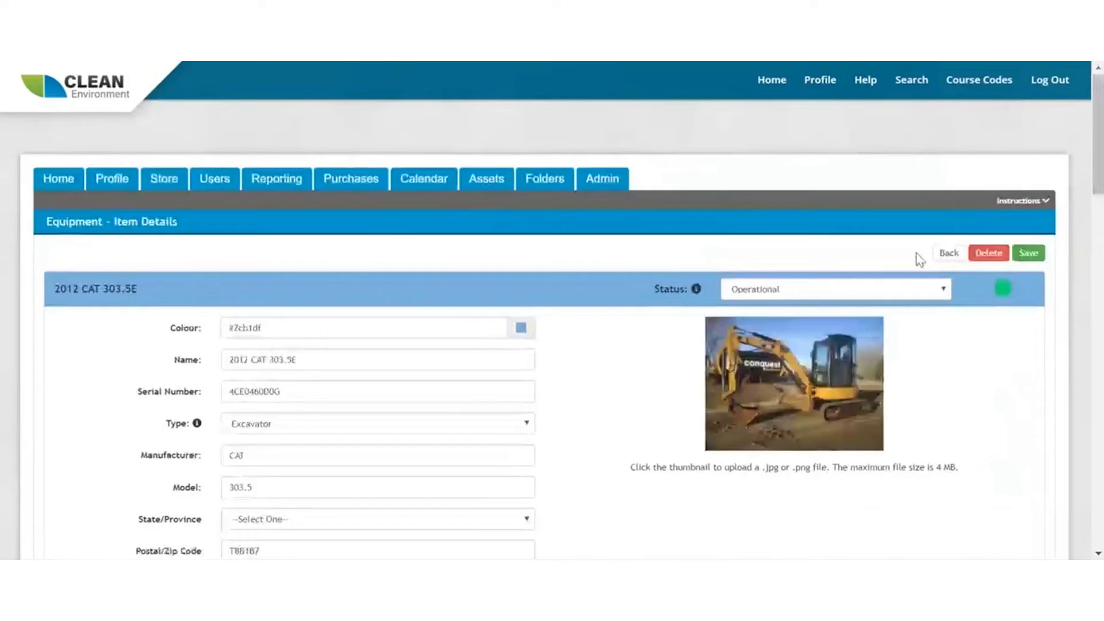
pyautogui.click(946, 253)
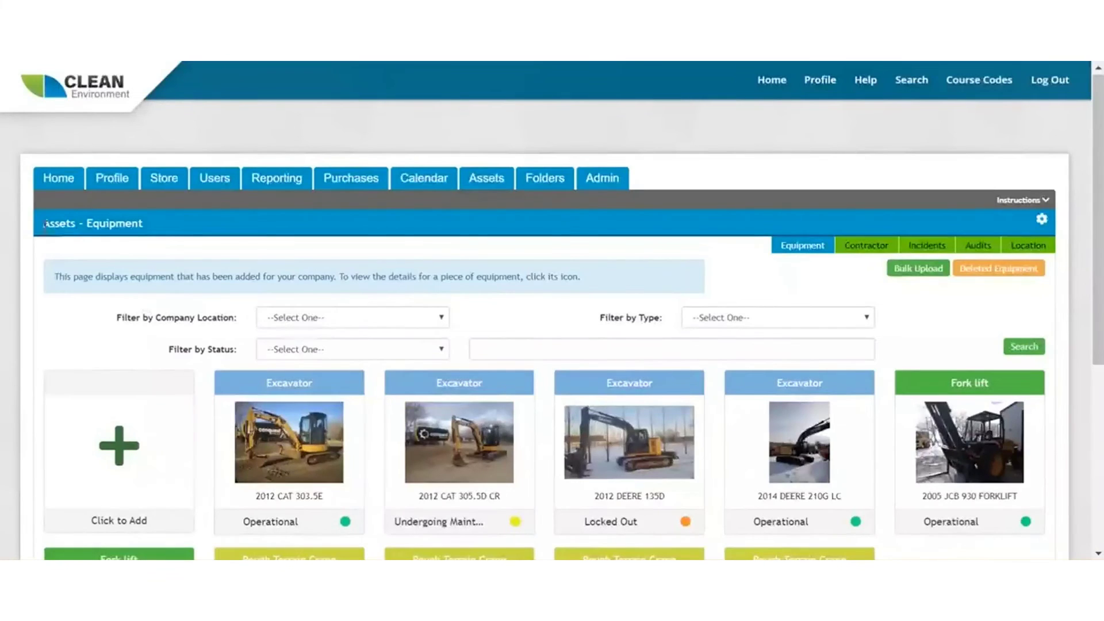
# - Open the Calgary Specialty item in the location assets and check its status options
pyautogui.click(1040, 246)
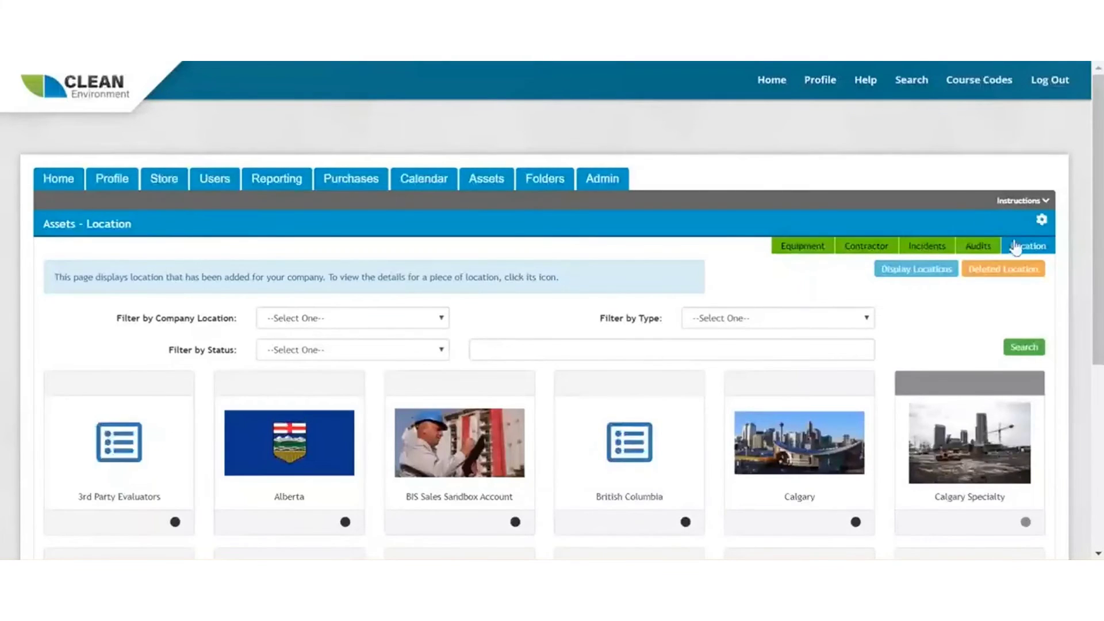
pyautogui.scroll(-2, 1040, 246)
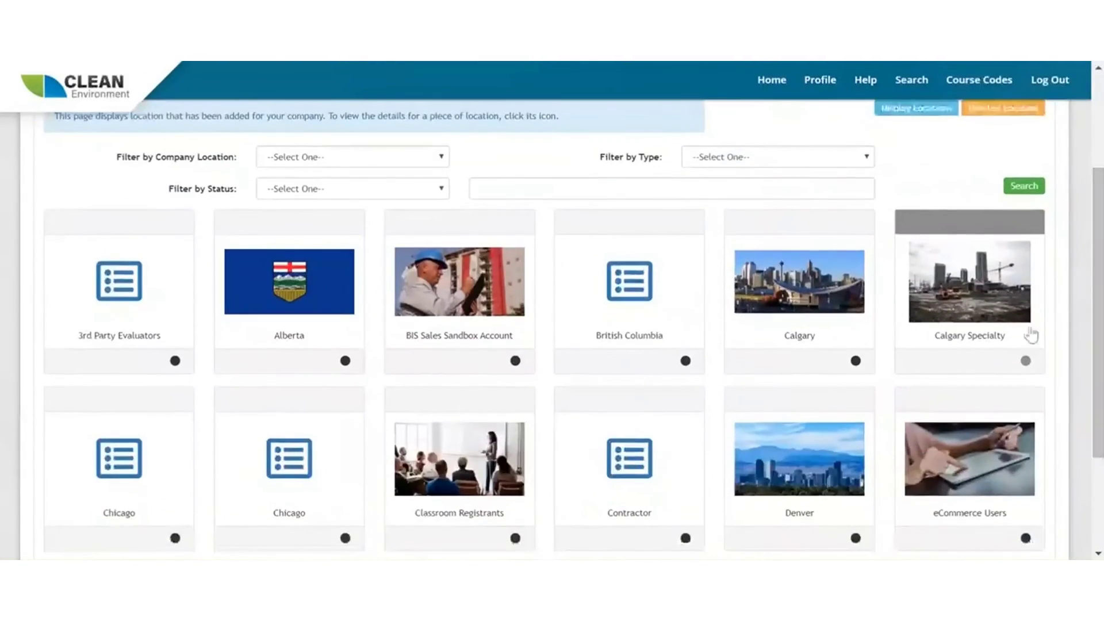
pyautogui.click(966, 287)
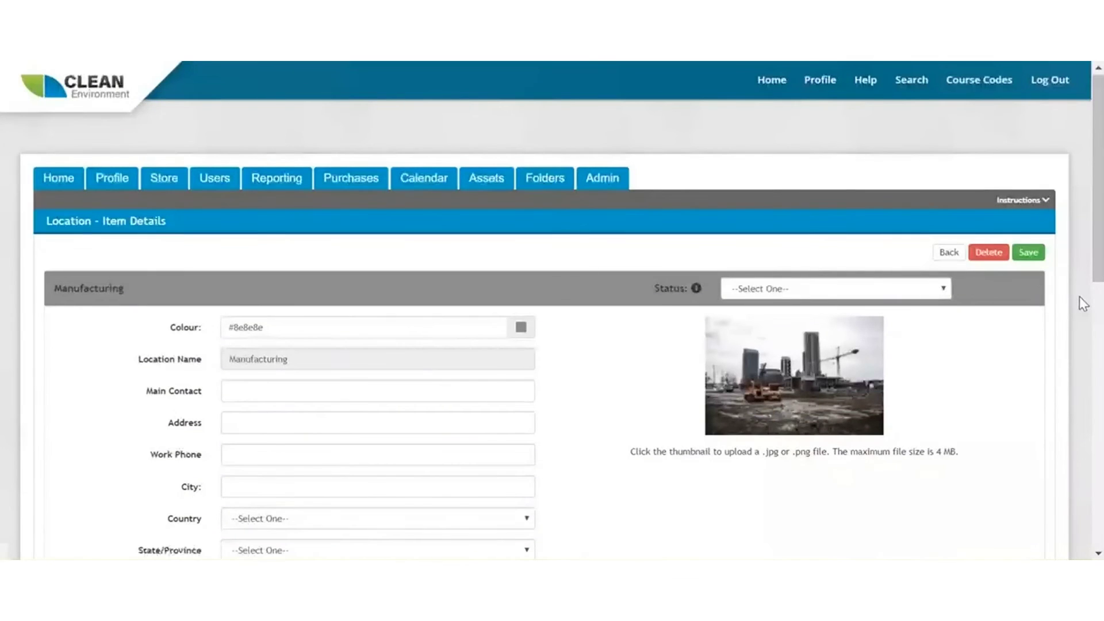
pyautogui.click(806, 295)
pyautogui.click(781, 312)
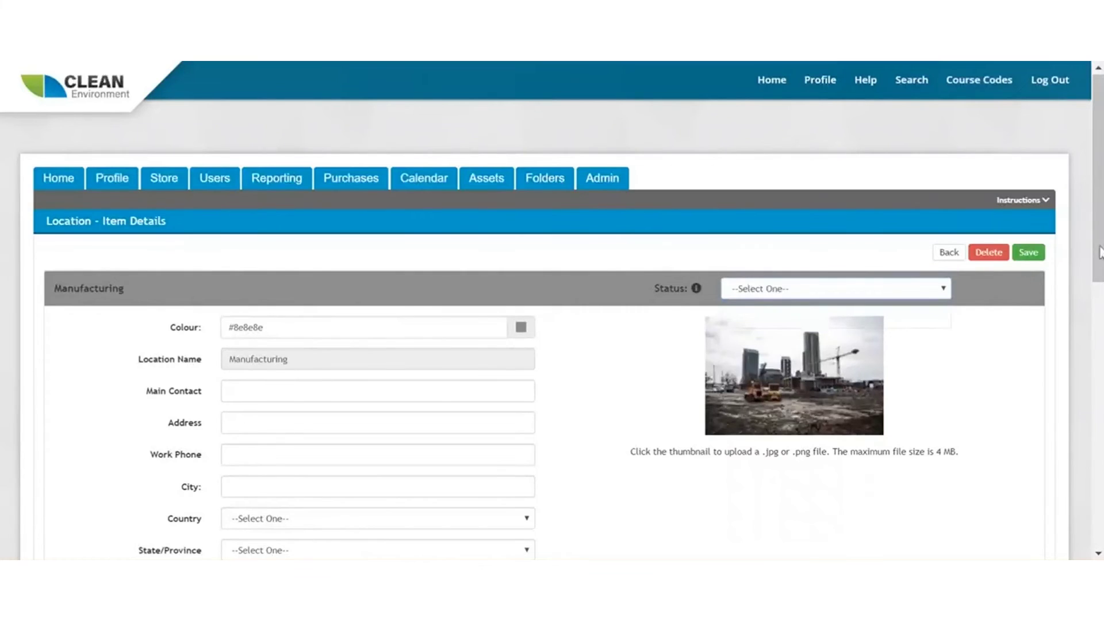
# - Expand the location's Qualified Personnel and Scheduled Forms sections to review its people and worksite inspection schedule
pyautogui.scroll(-2, 801, 316)
pyautogui.moveTo(1097, 282); pyautogui.dragTo(1099, 406)
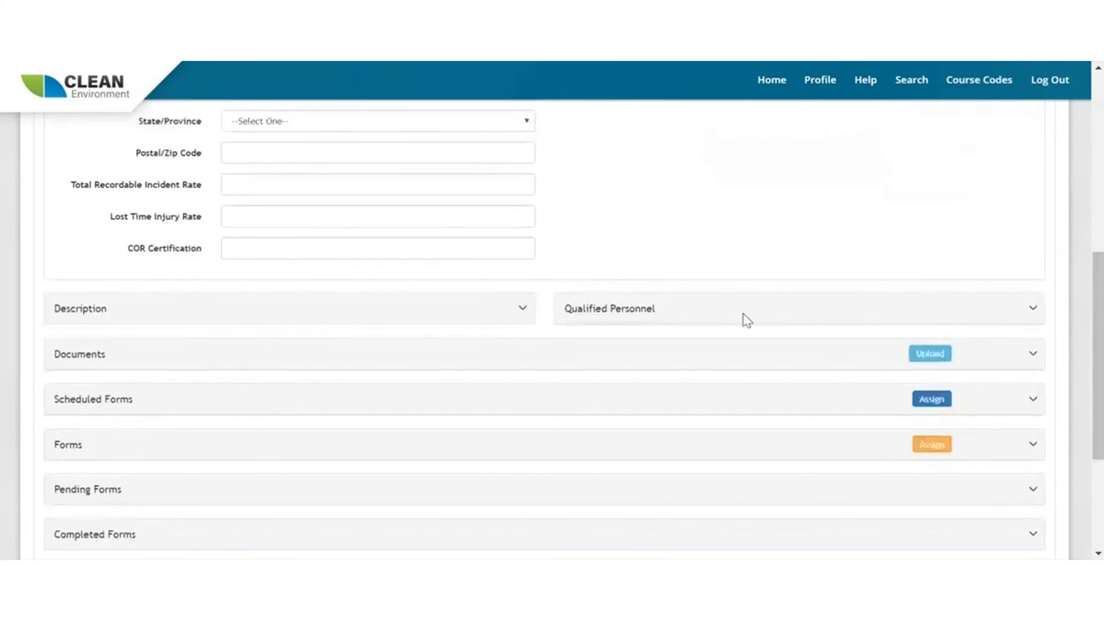
pyautogui.click(602, 309)
pyautogui.moveTo(1099, 276); pyautogui.dragTo(1098, 324)
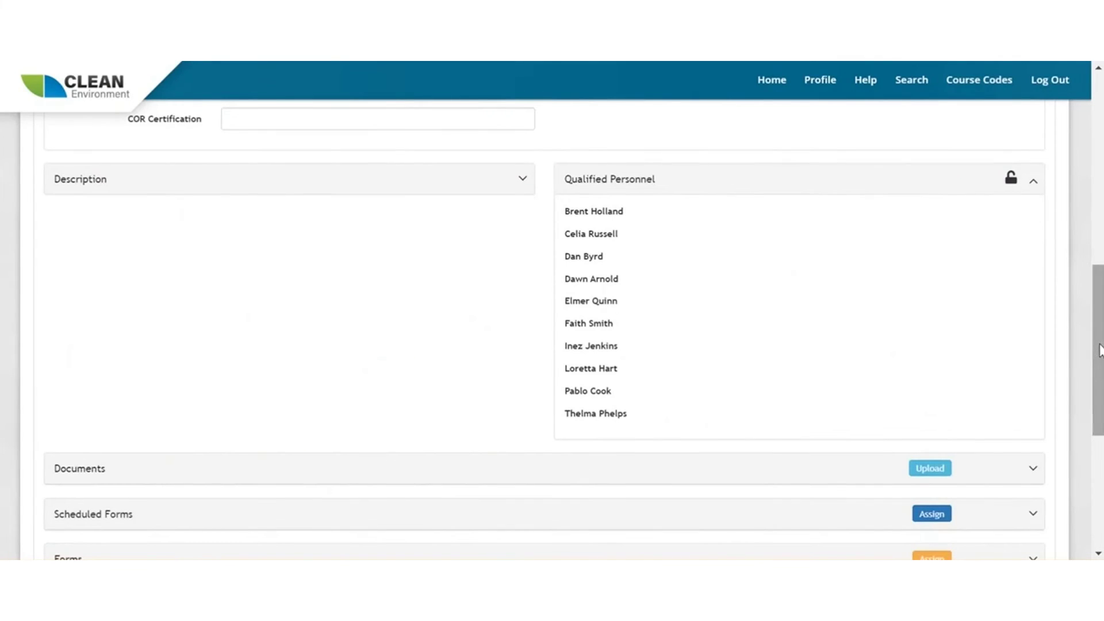
pyautogui.moveTo(1099, 346); pyautogui.dragTo(1100, 409)
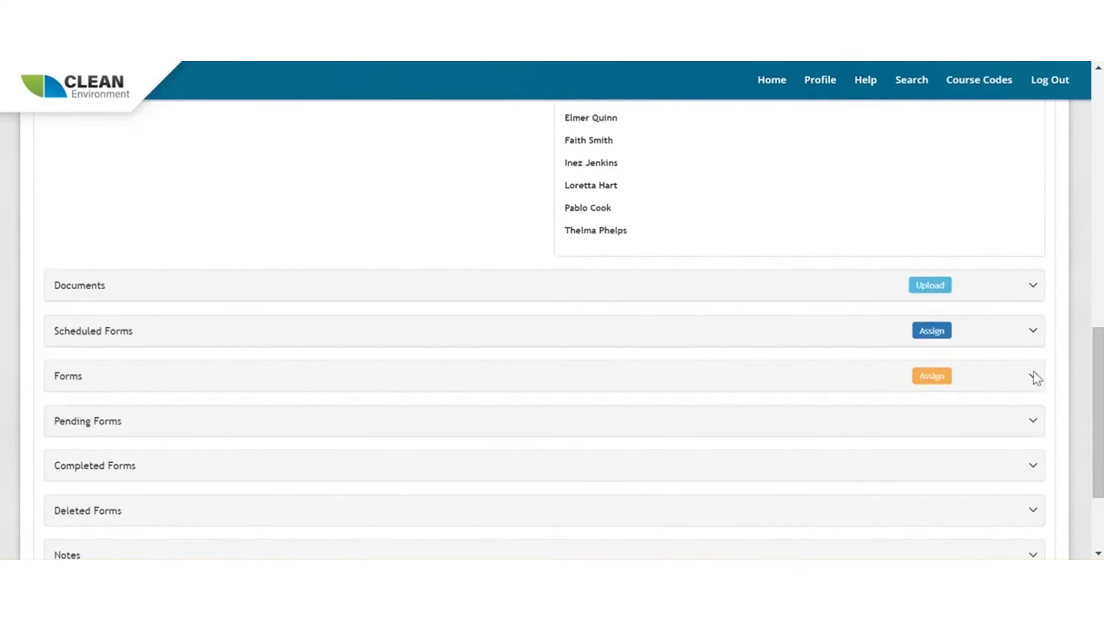
pyautogui.click(1033, 333)
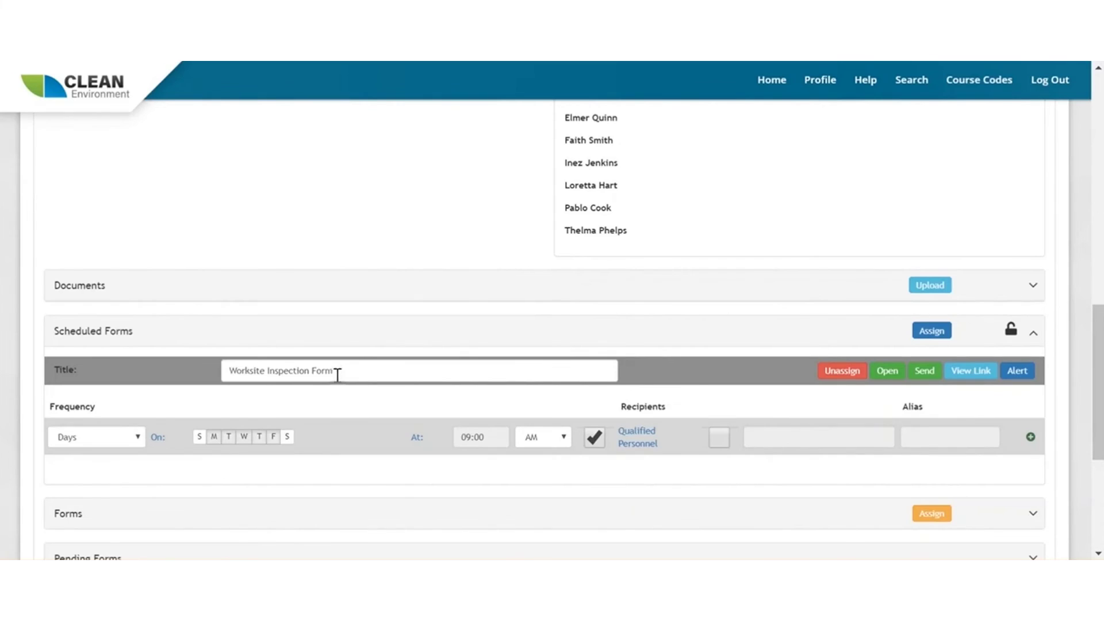
# - Expand the location's Completed Forms and Pending Forms sections and review the forms listed there
pyautogui.scroll(-5, 1056, 348)
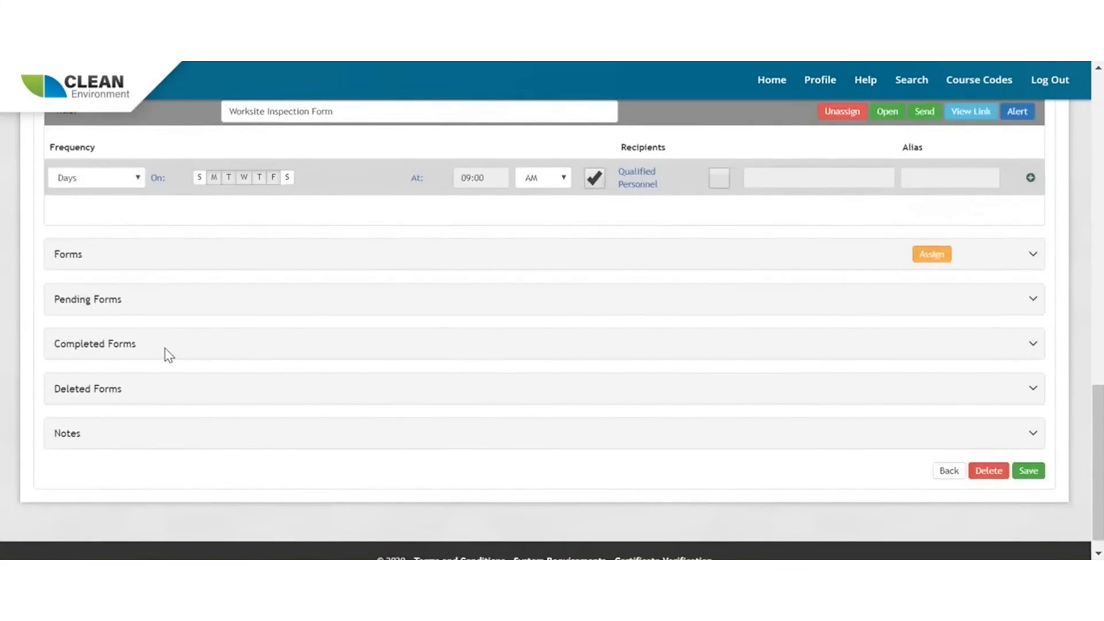
pyautogui.click(167, 351)
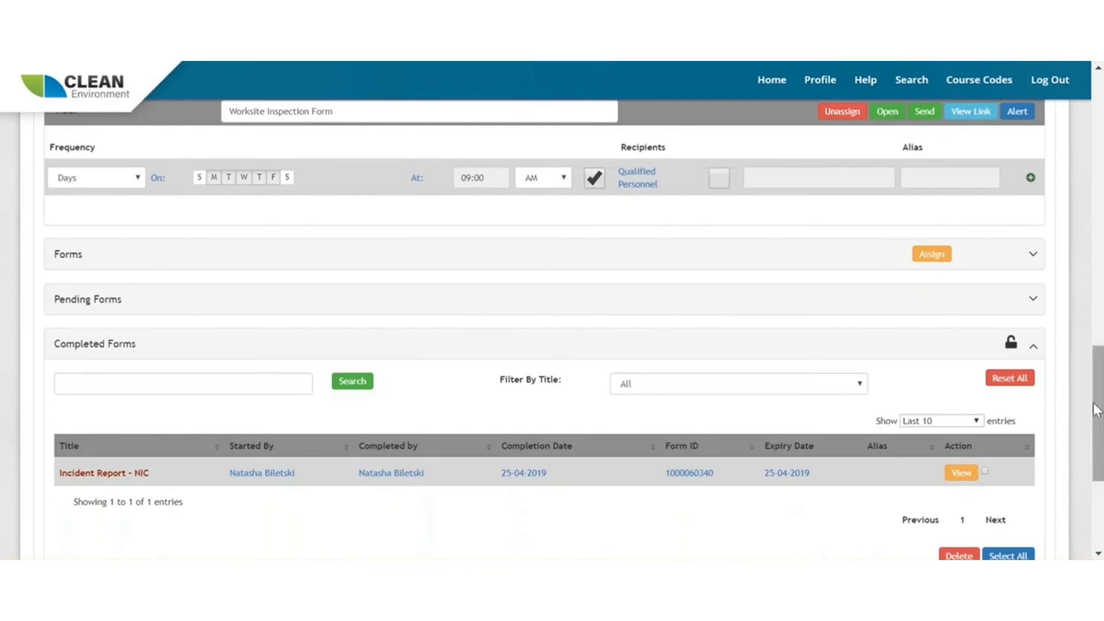
pyautogui.scroll(1, 1097, 410)
pyautogui.click(1032, 369)
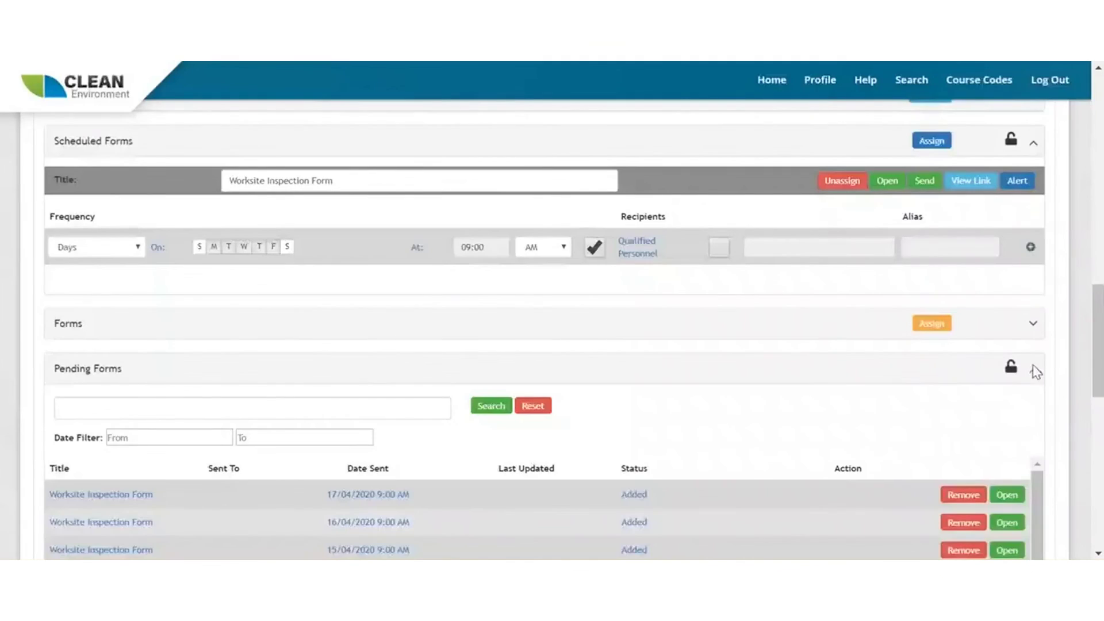
pyautogui.scroll(-3, 1096, 357)
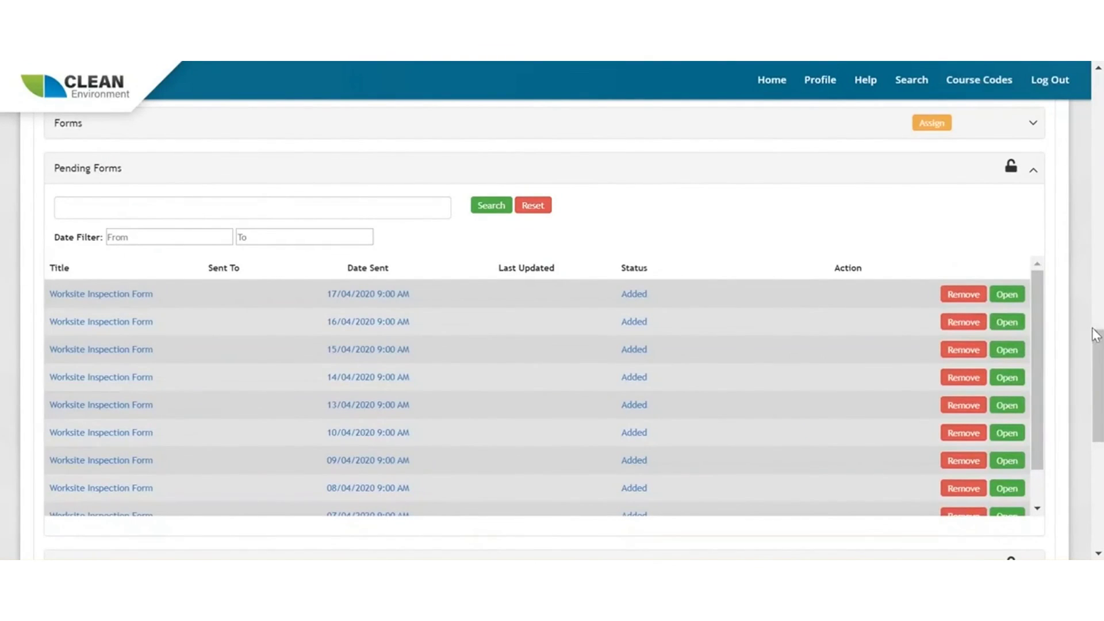
pyautogui.moveTo(1097, 351); pyautogui.dragTo(1096, 236)
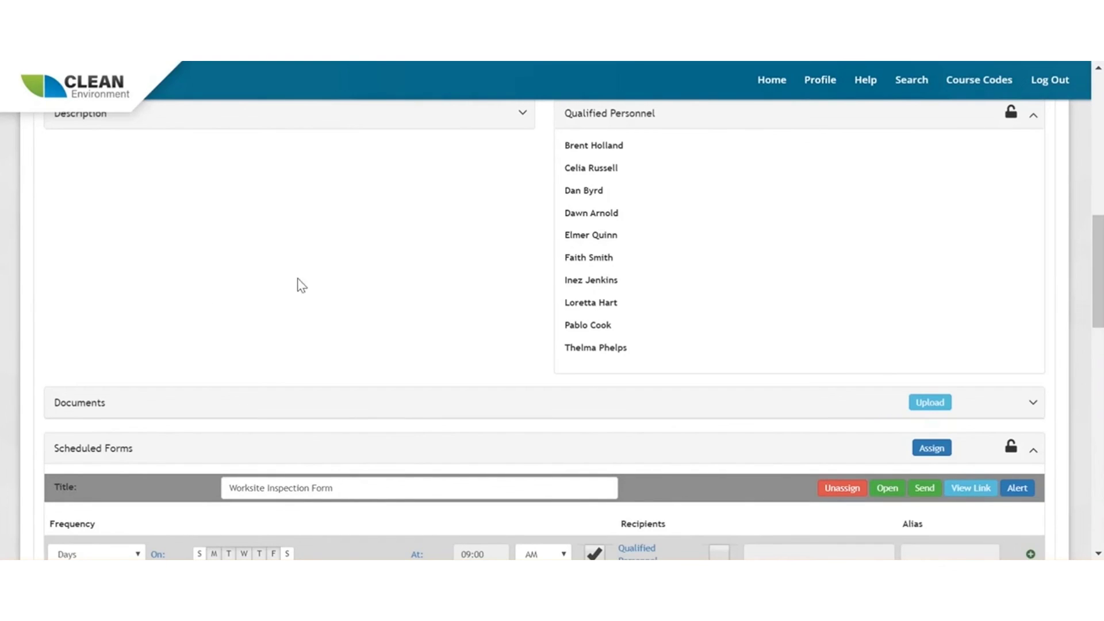
pyautogui.moveTo(1101, 313); pyautogui.dragTo(1057, 172)
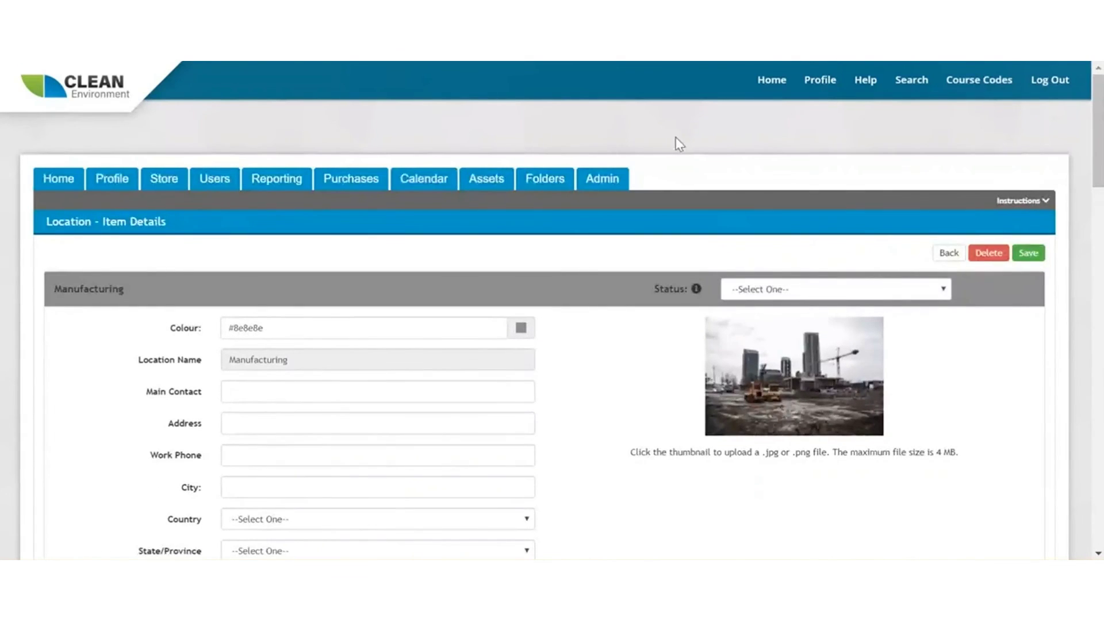